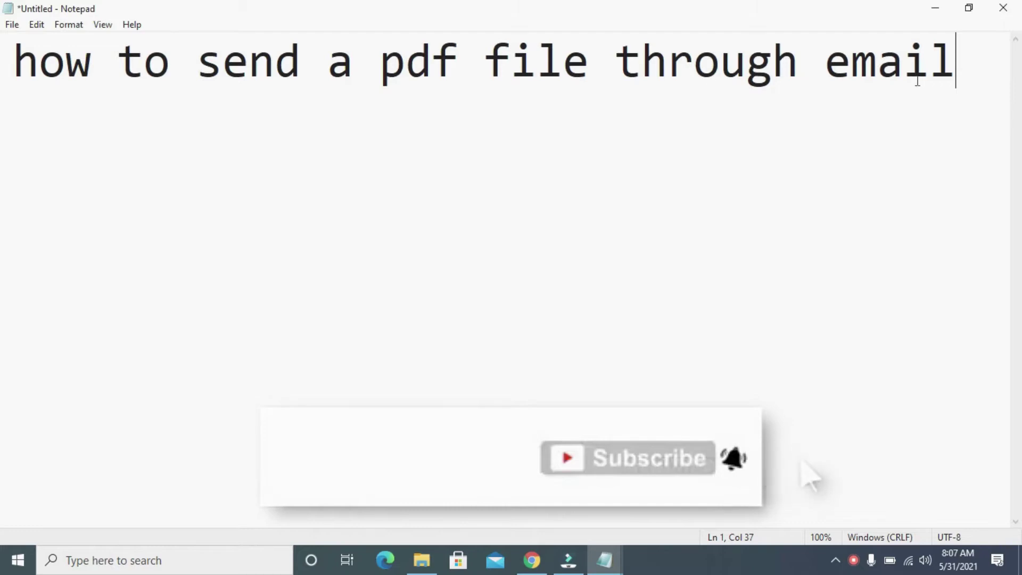
Minimize the Notepad tutorial note to reveal the desktop and its PDF file
{"action": "left_click", "coordinate": [935, 9]}
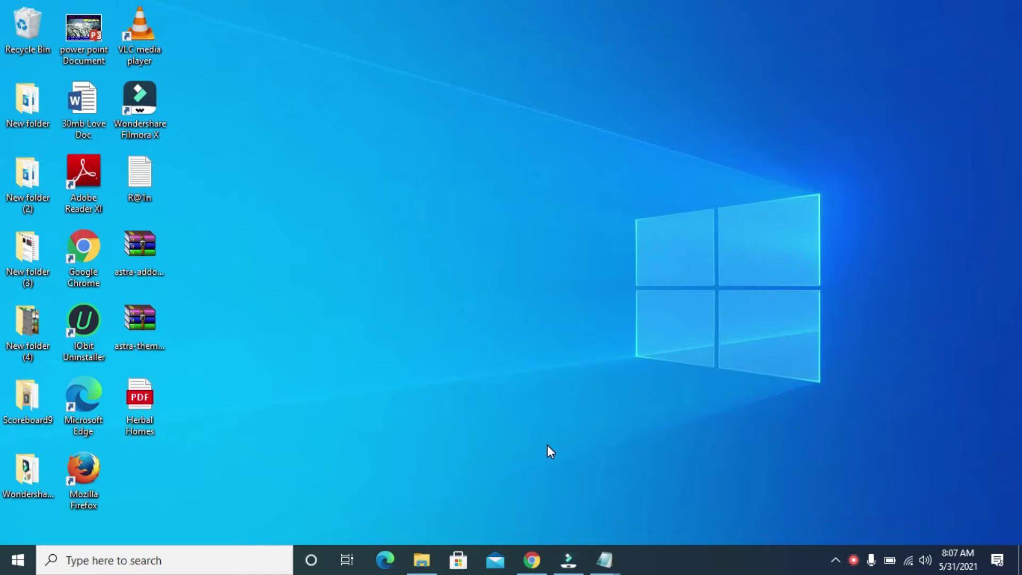
{"action": "mouse_move", "coordinate": [532, 560]}
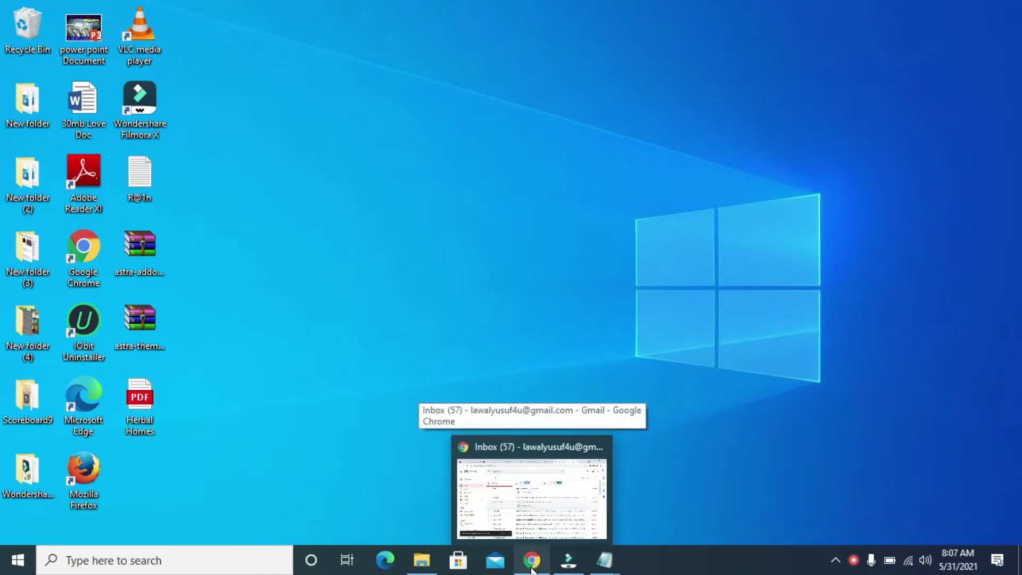
Restore the Chrome window showing the Gmail inbox
{"action": "left_click", "coordinate": [532, 560]}
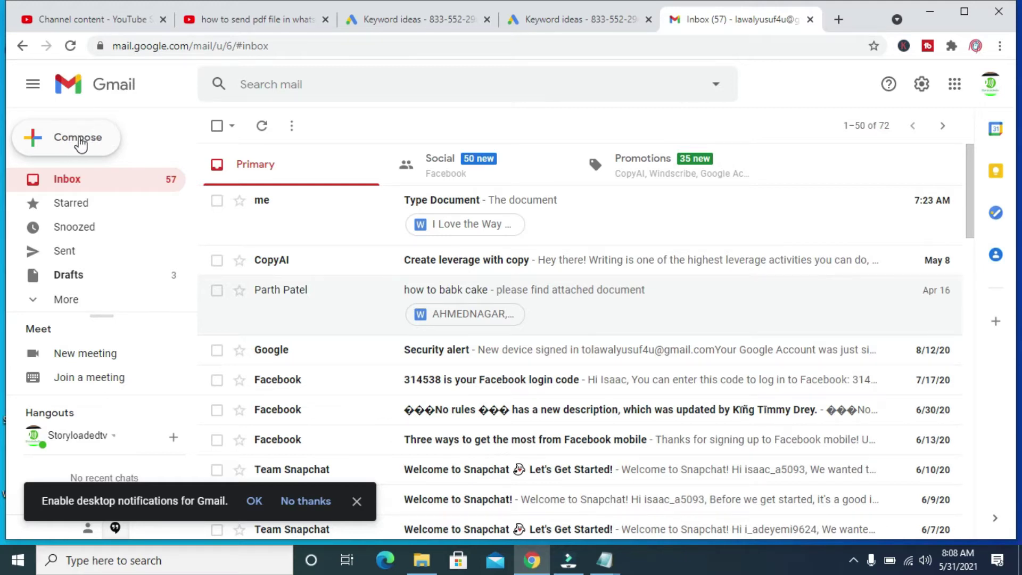
Compose an email to the suggested contact, subject 'The Pdf assignment', body mentioning the attached PDF
{"action": "left_click", "coordinate": [78, 140]}
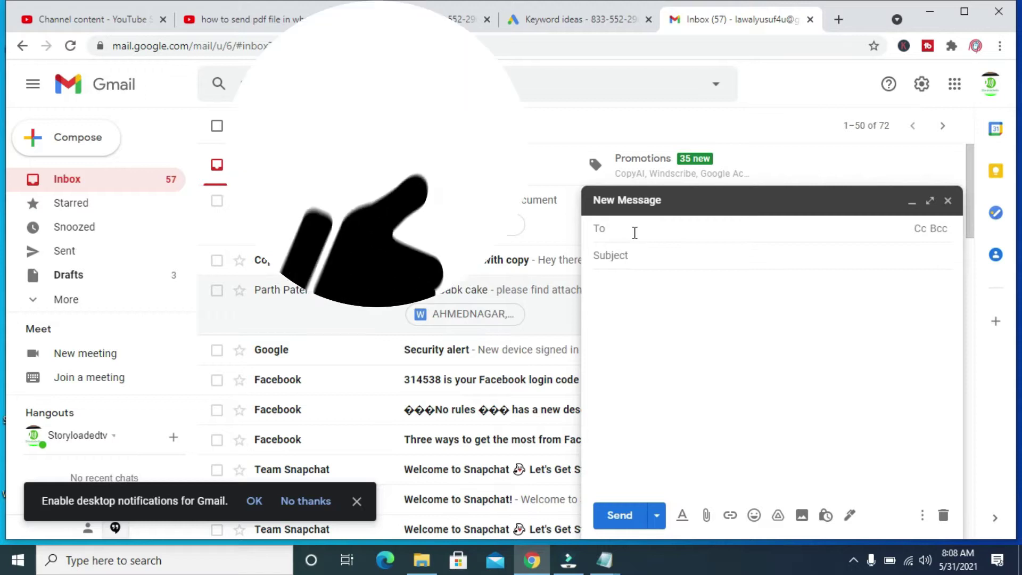
{"action": "type", "text": "H"}
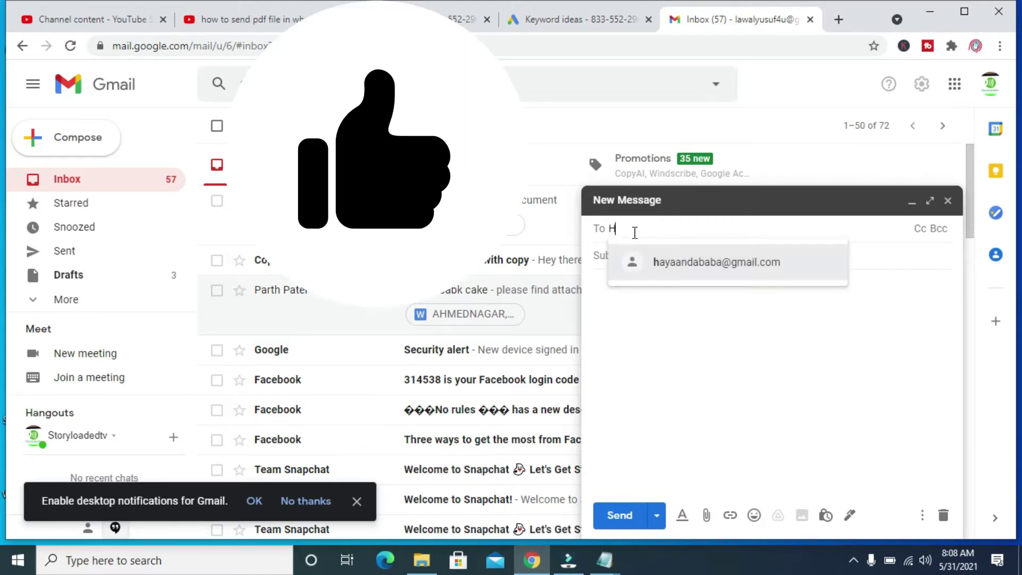
{"action": "left_click", "coordinate": [668, 267]}
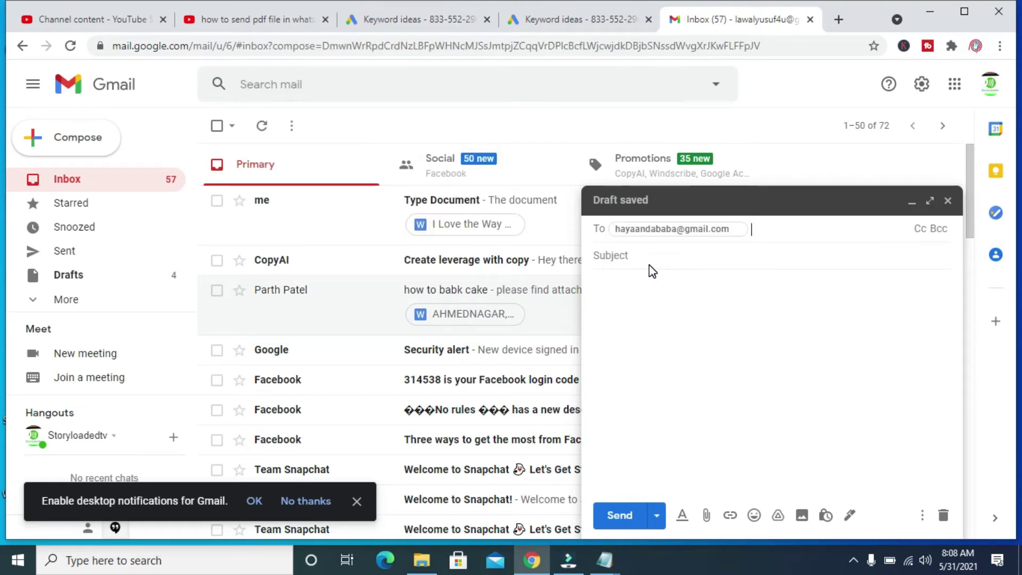
{"action": "left_click", "coordinate": [631, 257]}
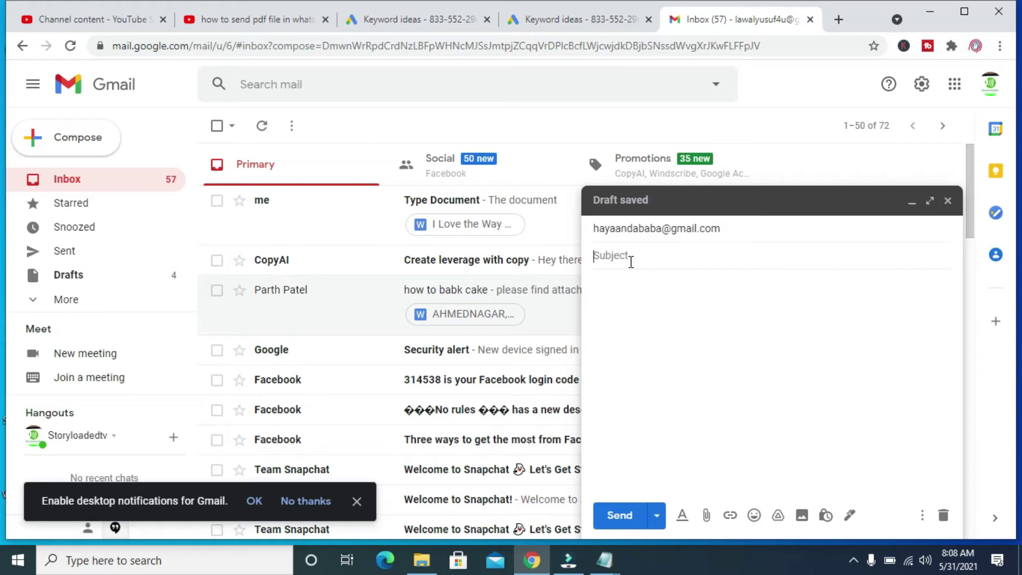
{"action": "type", "text": "The"}
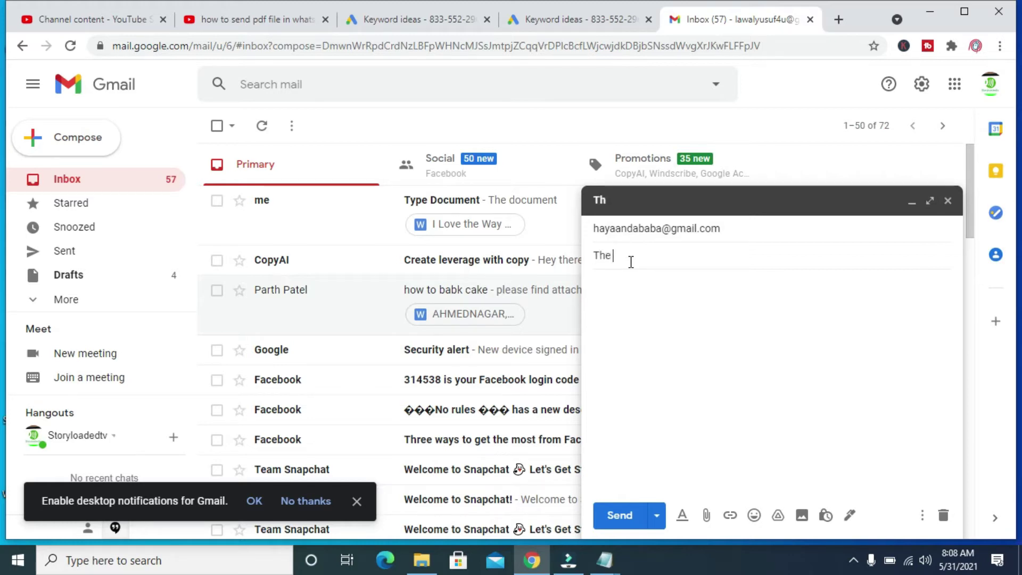
{"action": "type", "text": " Pdf"}
{"action": "type", "text": " assigna"}
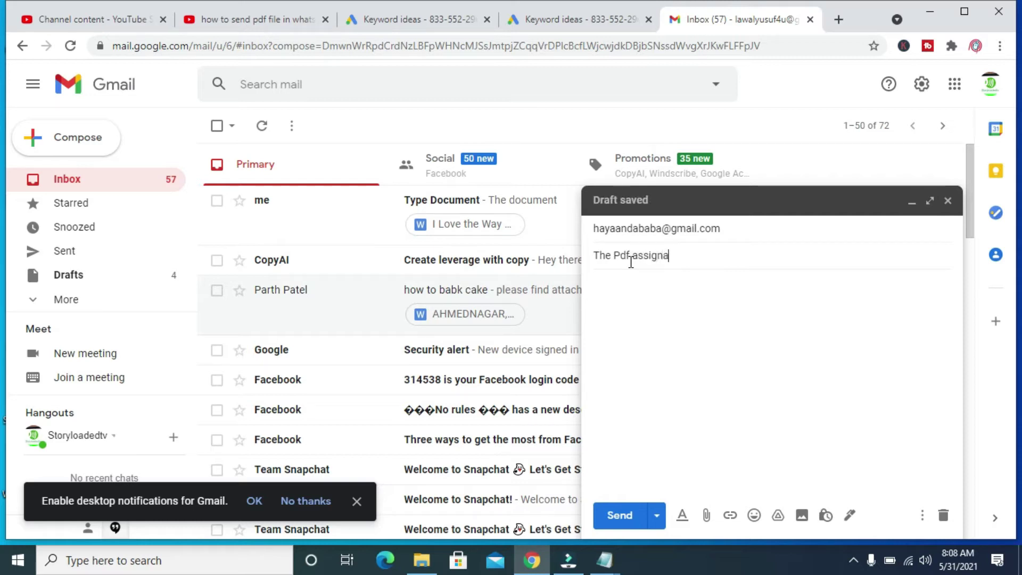
{"action": "key", "text": "BackSpace"}
{"action": "left_click", "coordinate": [637, 314]}
{"action": "type", "text": "lease find attached h"}
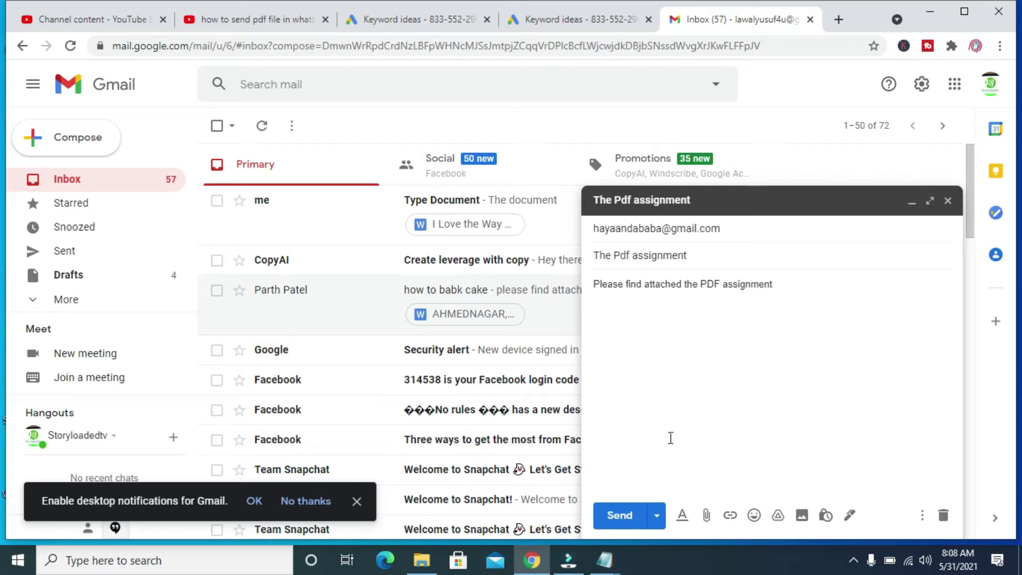
Attach Herbal Homes.pdf from the Desktop to the draft
{"action": "left_click", "coordinate": [709, 516]}
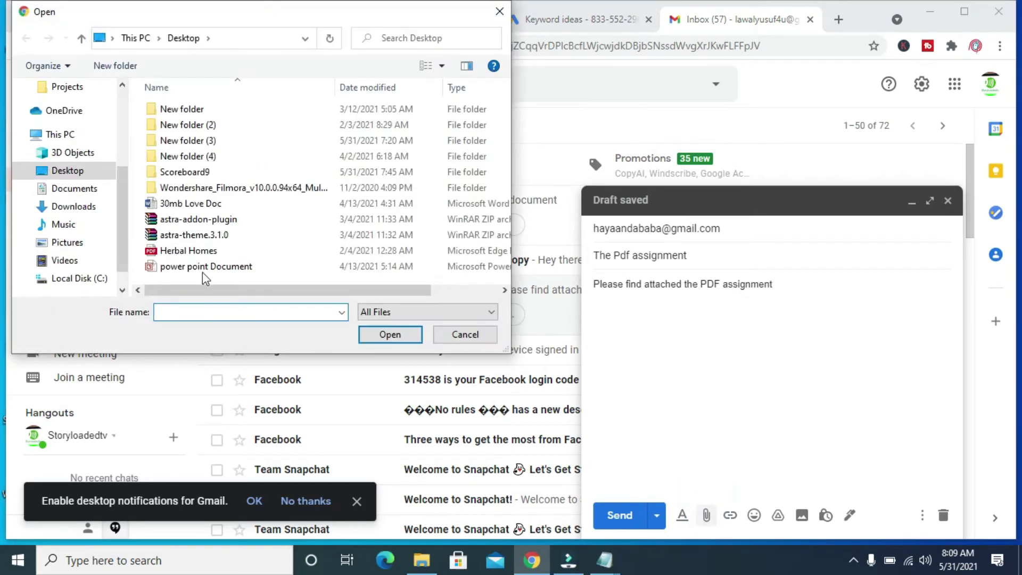
{"action": "mouse_move", "coordinate": [68, 184]}
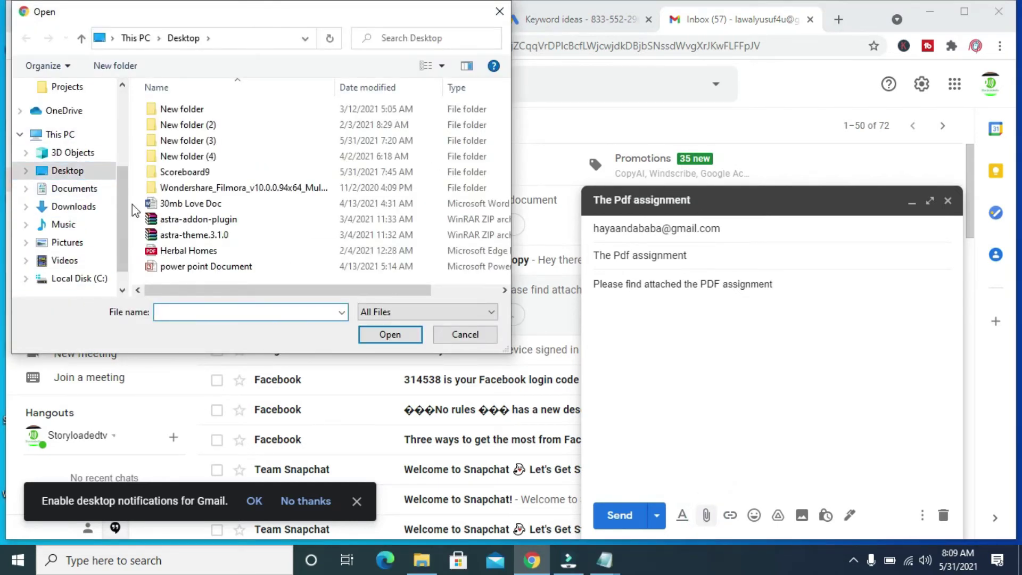
{"action": "left_click_drag", "start_coordinate": [123, 203], "coordinate": [118, 170]}
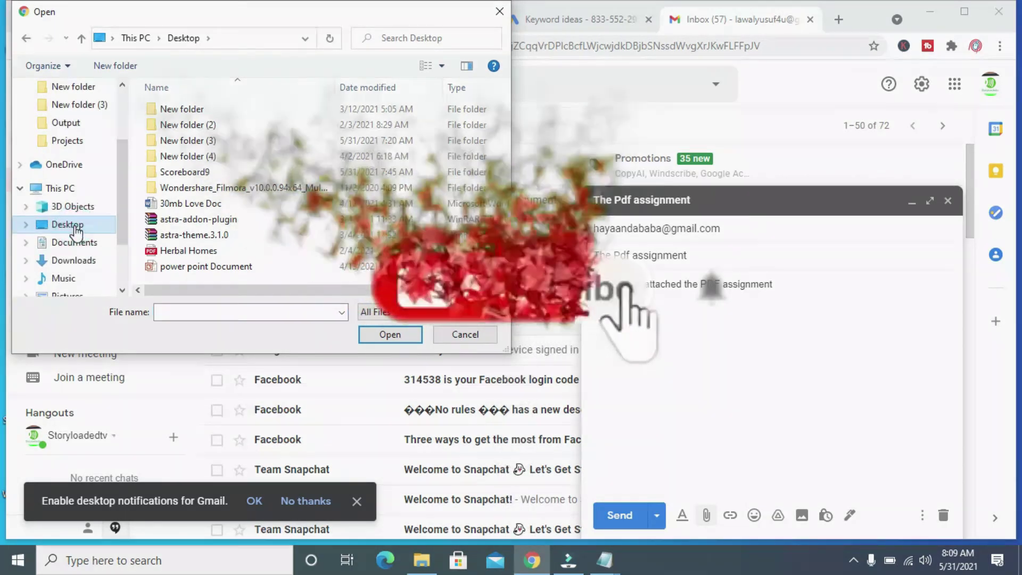
{"action": "left_click", "coordinate": [169, 253]}
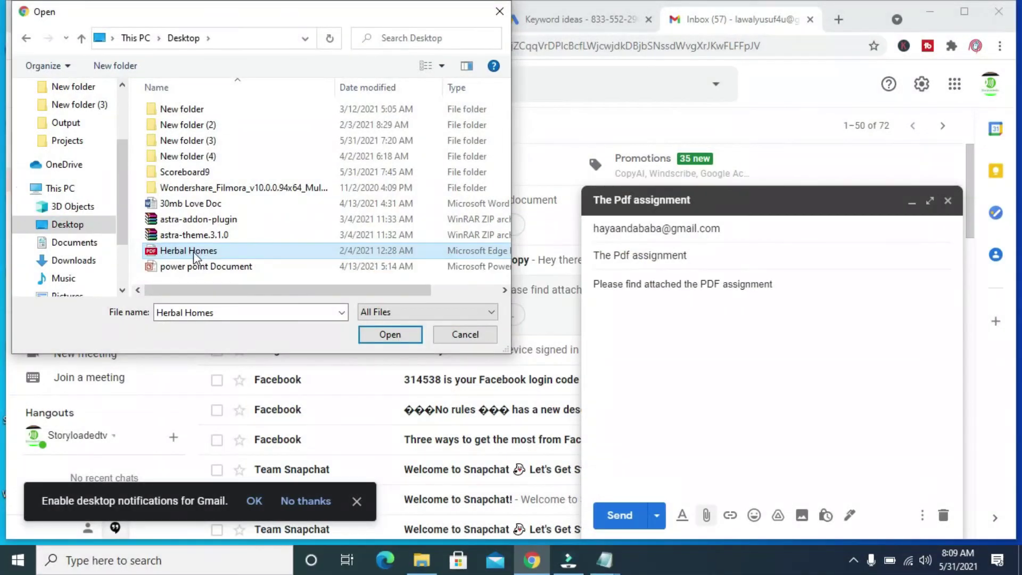
{"action": "left_click", "coordinate": [394, 335]}
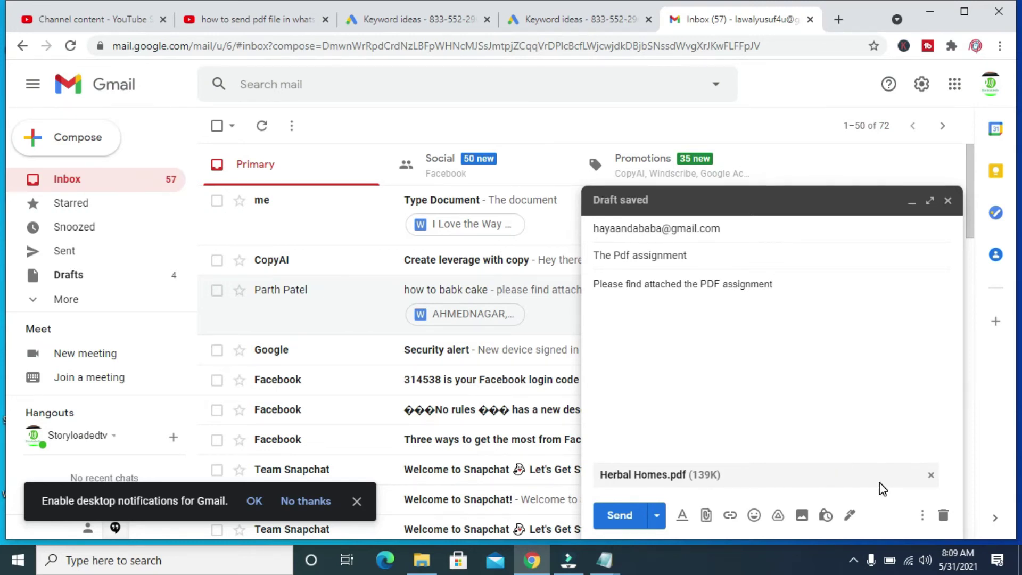
Send the email carrying Herbal Homes.pdf
{"action": "left_click", "coordinate": [620, 516]}
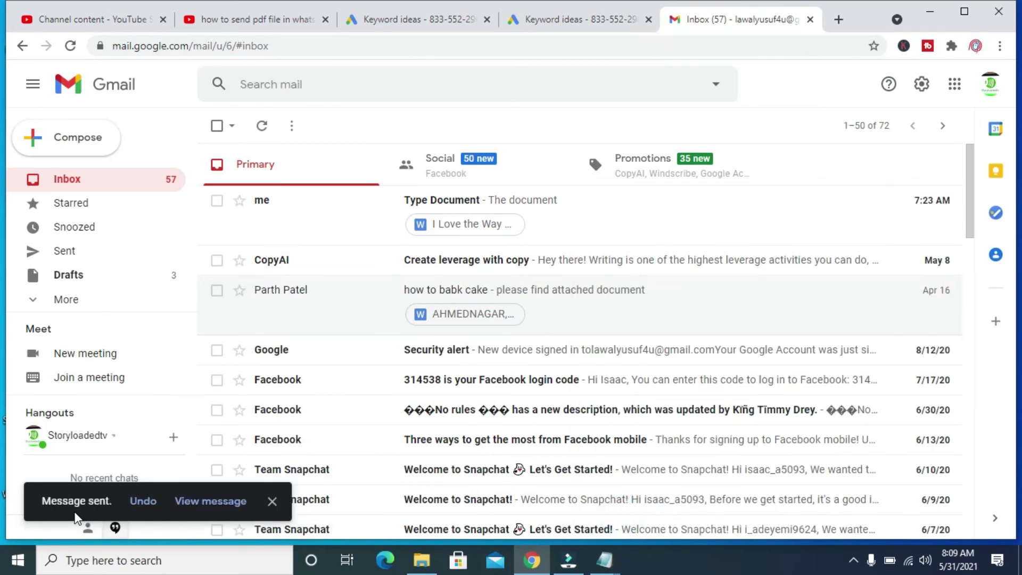